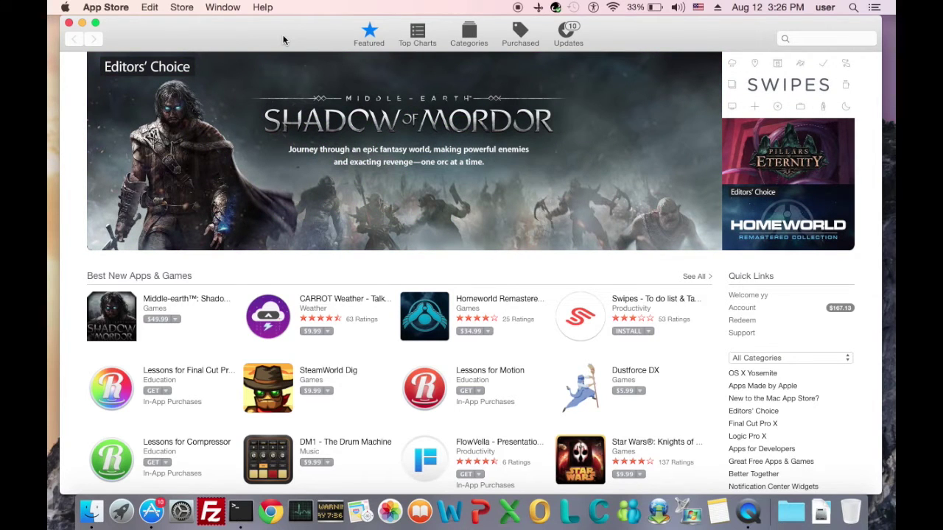
# Search the App Store for 'dr. cleaner', then bring up Launchpad
pyautogui.click(833, 40)
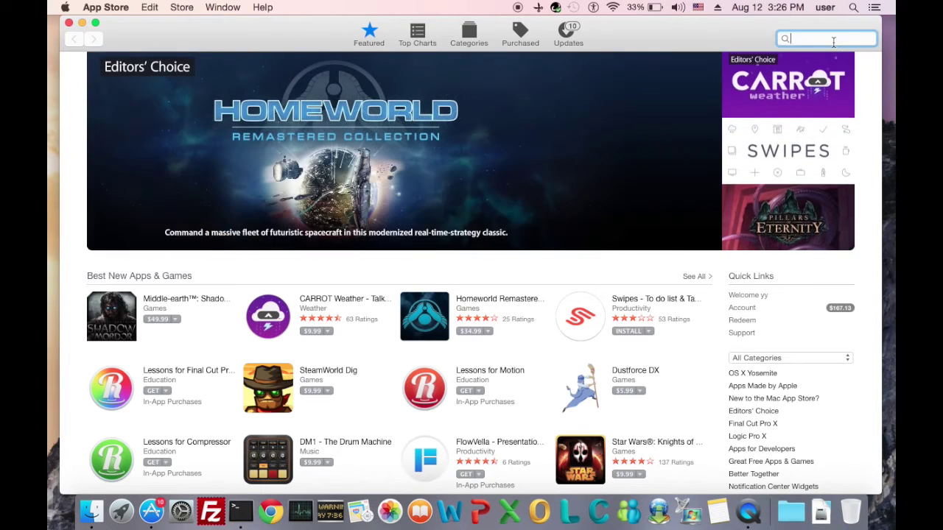
pyautogui.write('dr. ')
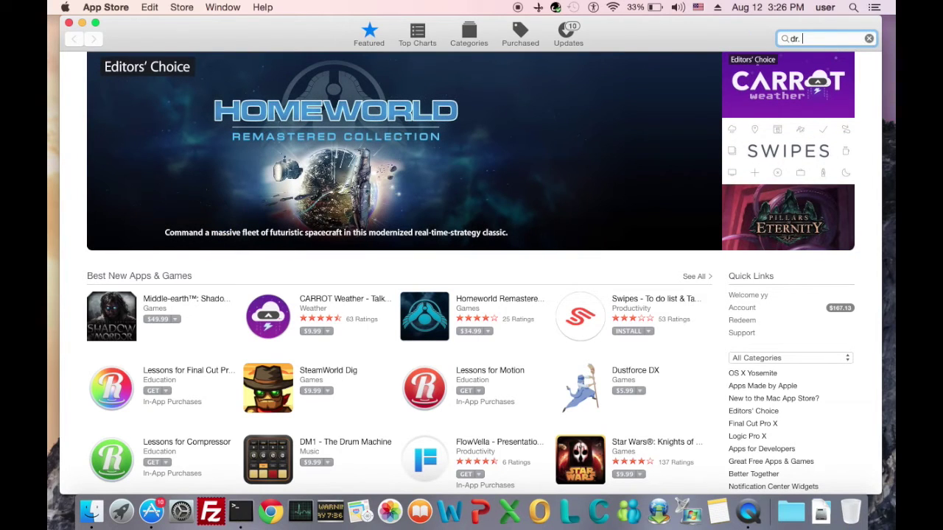
pyautogui.write('clea')
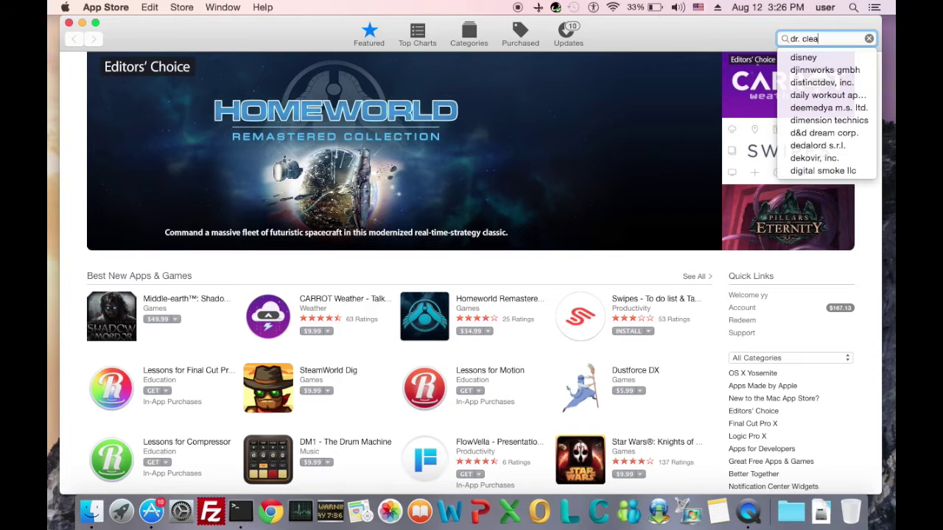
pyautogui.write('ner')
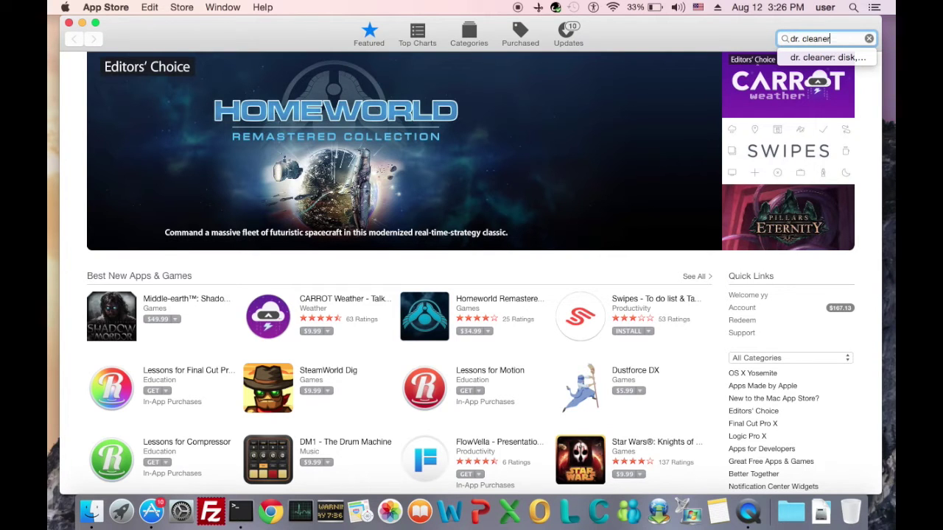
pyautogui.press('Return')
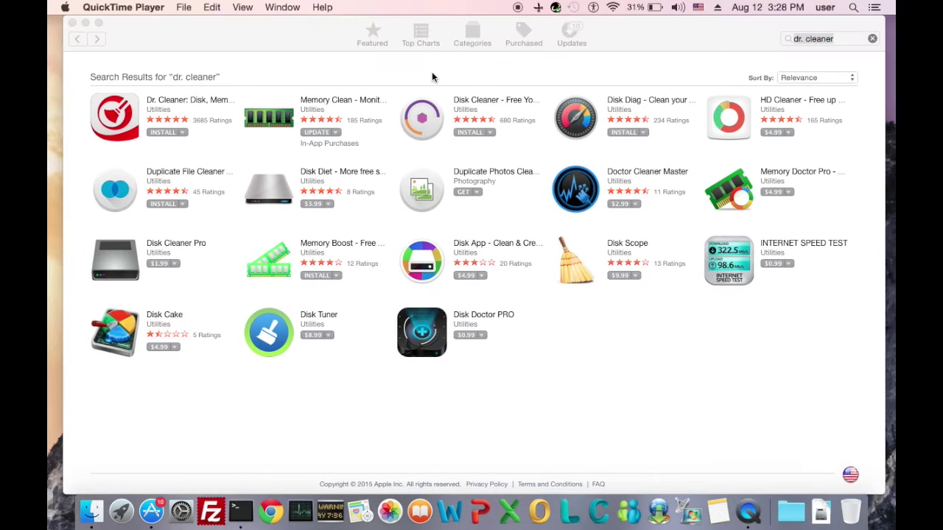
pyautogui.press('F4')
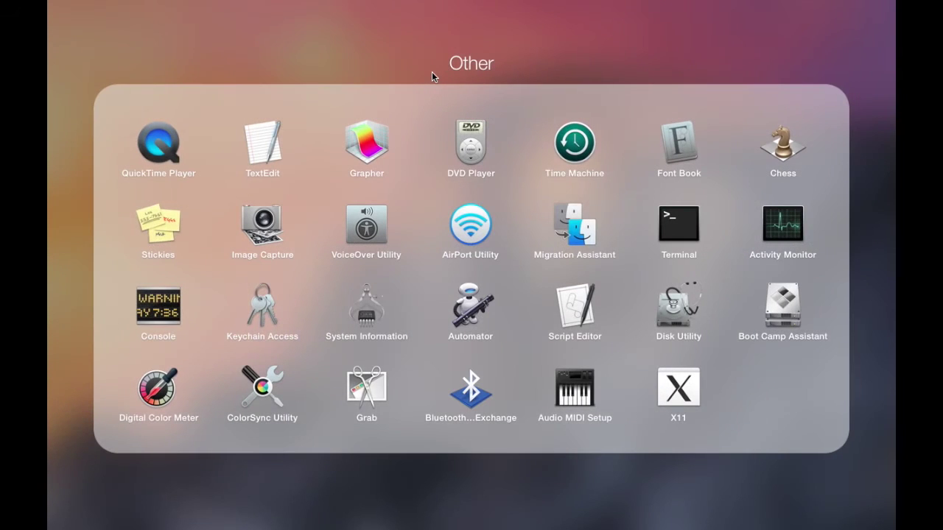
# Leave Launchpad's Other folder and launch Dr. Cleaner
pyautogui.click(351, 58)
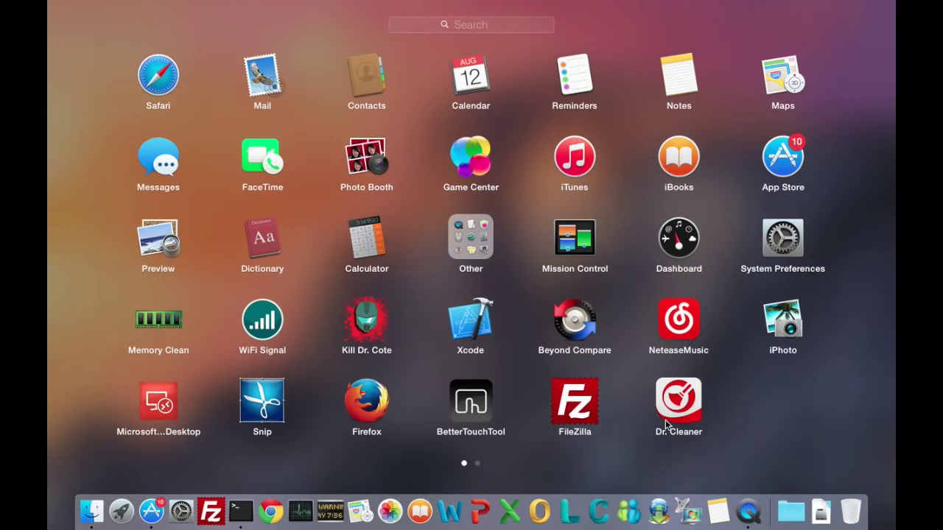
pyautogui.click(670, 408)
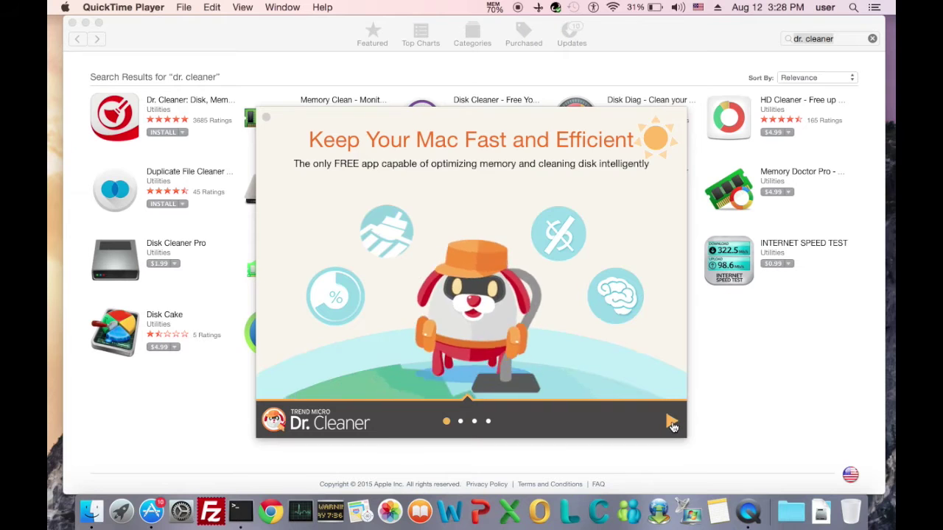
# Skip through the three intro slides and start Dr. Cleaner's menu-bar panel
pyautogui.click(672, 422)
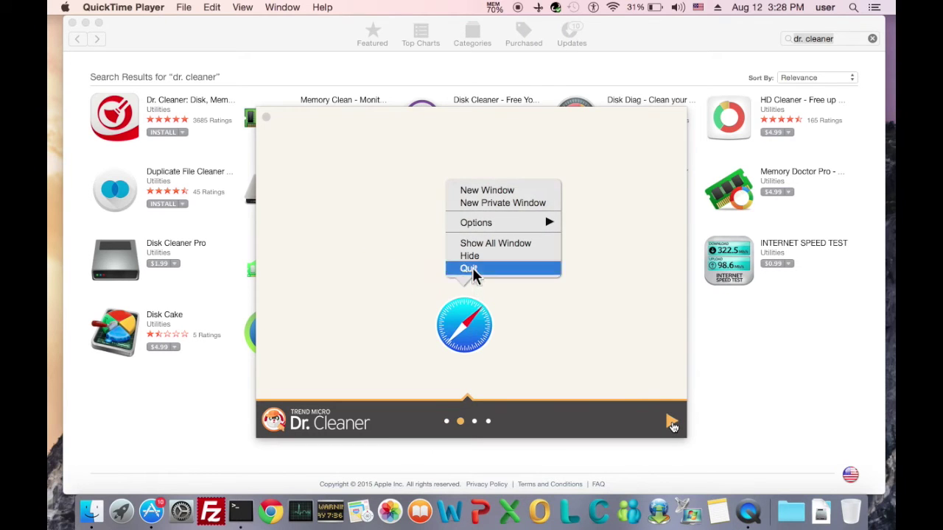
pyautogui.click(672, 423)
pyautogui.click(671, 423)
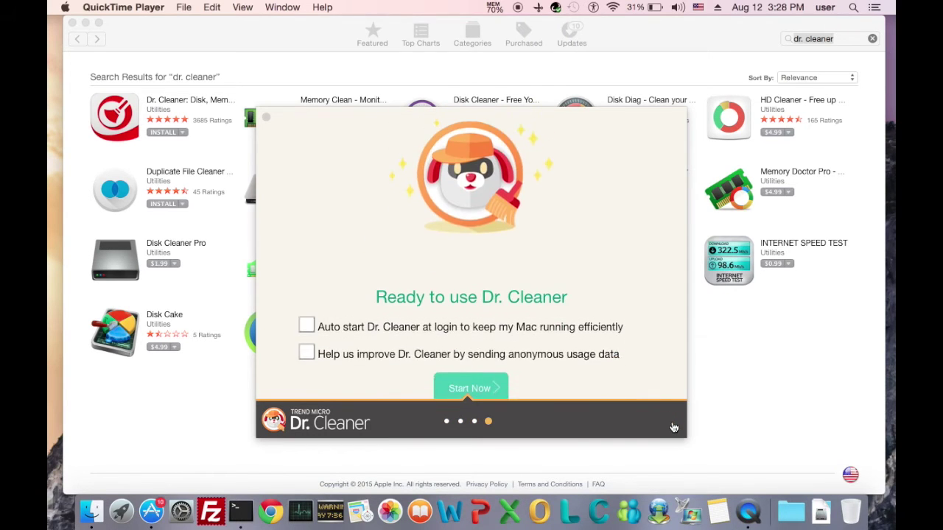
pyautogui.click(459, 369)
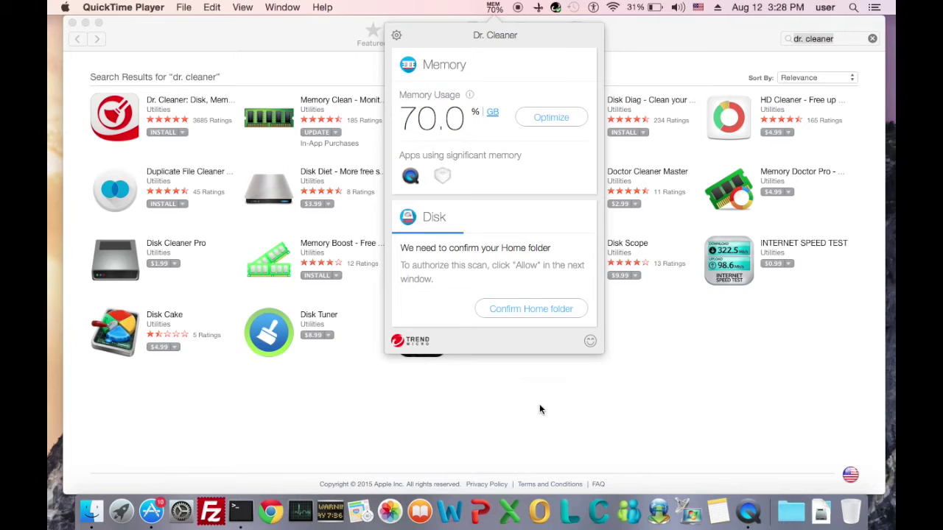
# Confirm the Home folder and allow Dr. Cleaner access to it
pyautogui.click(528, 310)
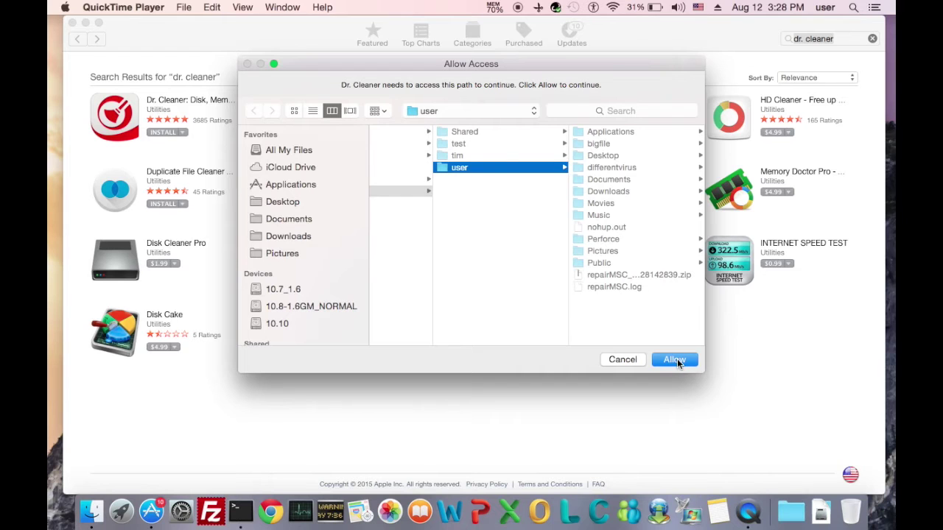
pyautogui.click(675, 360)
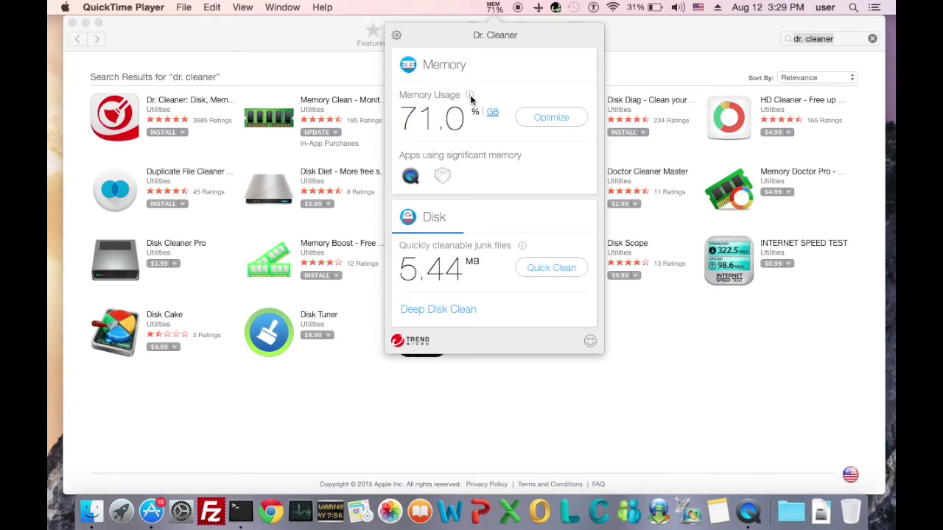
pyautogui.moveTo(470, 99)
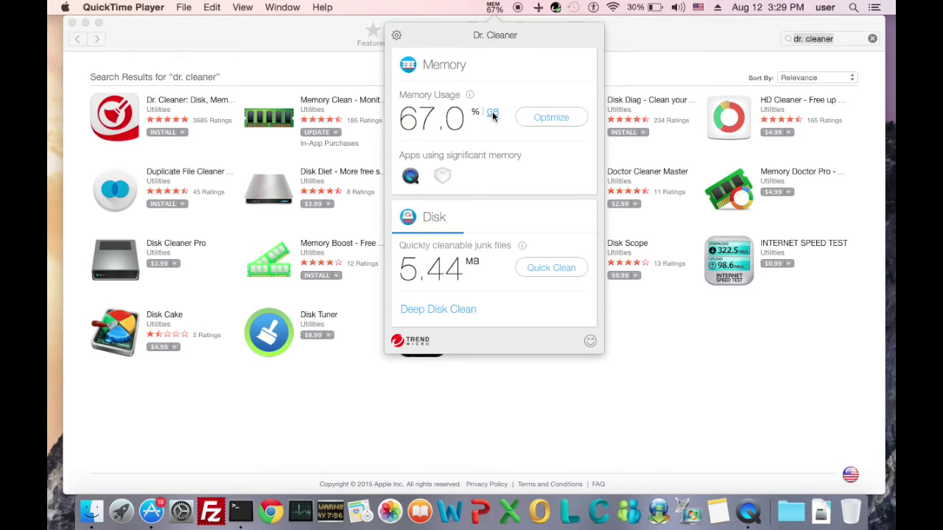
pyautogui.click(493, 112)
# Switch the memory usage readout from percent to gigabytes, showing 2.78 GB
pyautogui.click(493, 113)
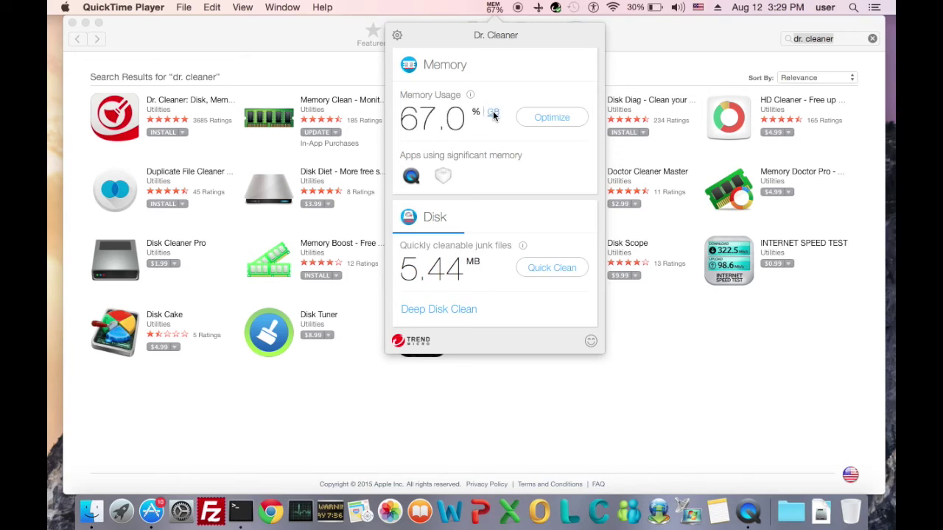
pyautogui.click(492, 113)
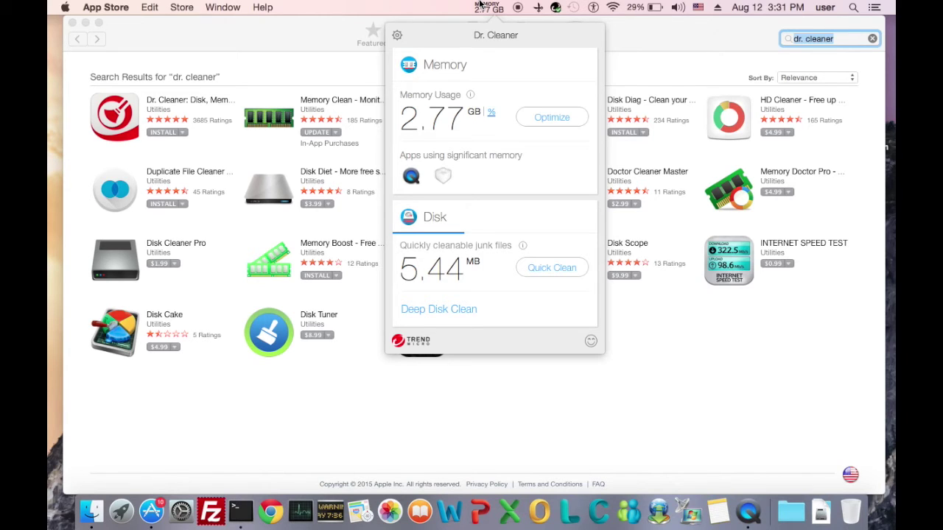
pyautogui.moveTo(438, 208)
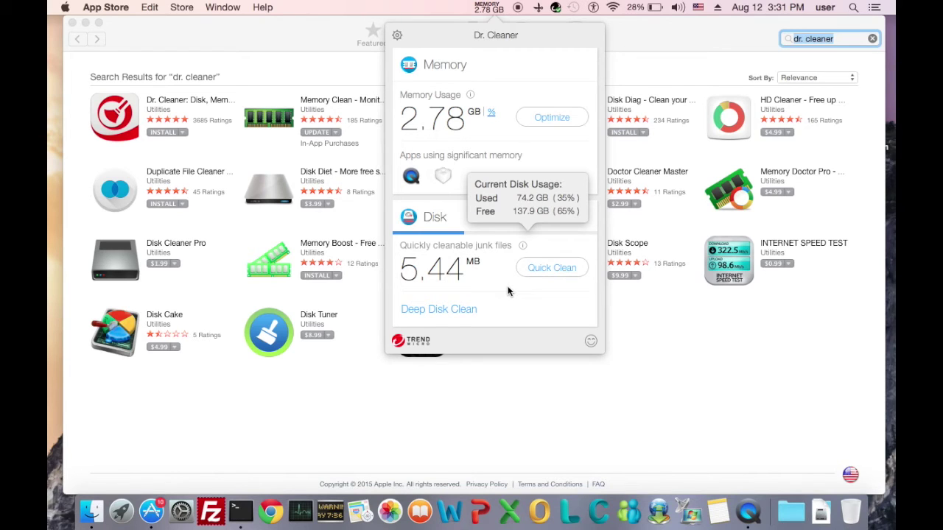
# Clean the quick junk, deep-scan to find 2.25 GB of junk, and tick Trash Can
pyautogui.click(549, 268)
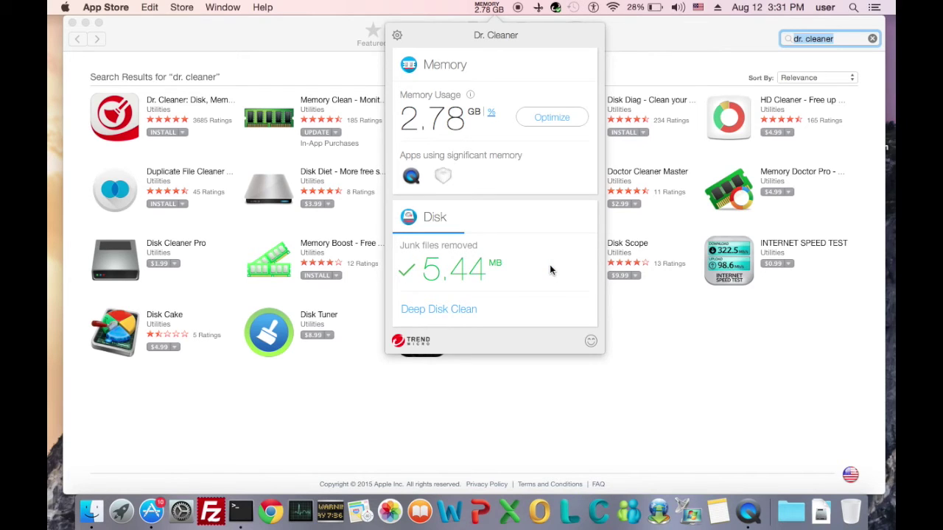
pyautogui.click(422, 314)
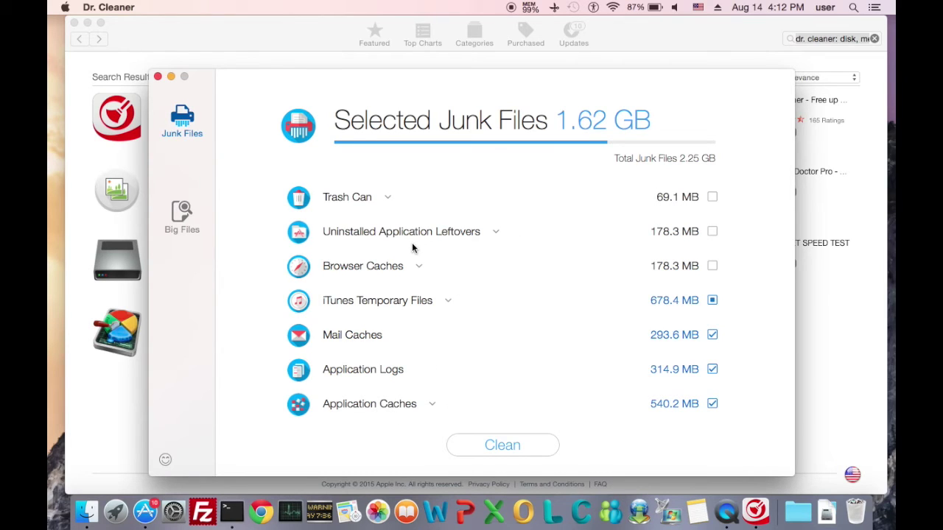
pyautogui.click(711, 197)
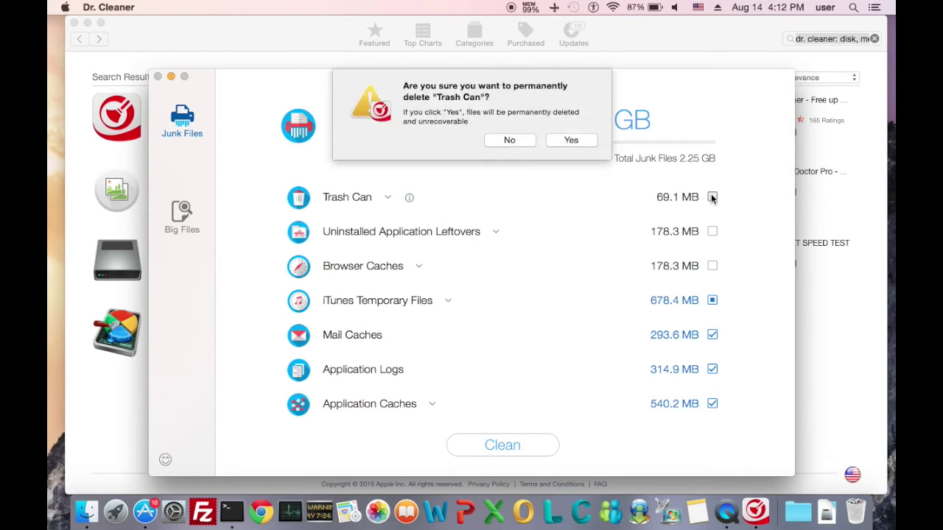
# Confirm Trash Can deletion, add Application Leftovers and Browser Caches, and clean 2.04 GB
pyautogui.click(571, 143)
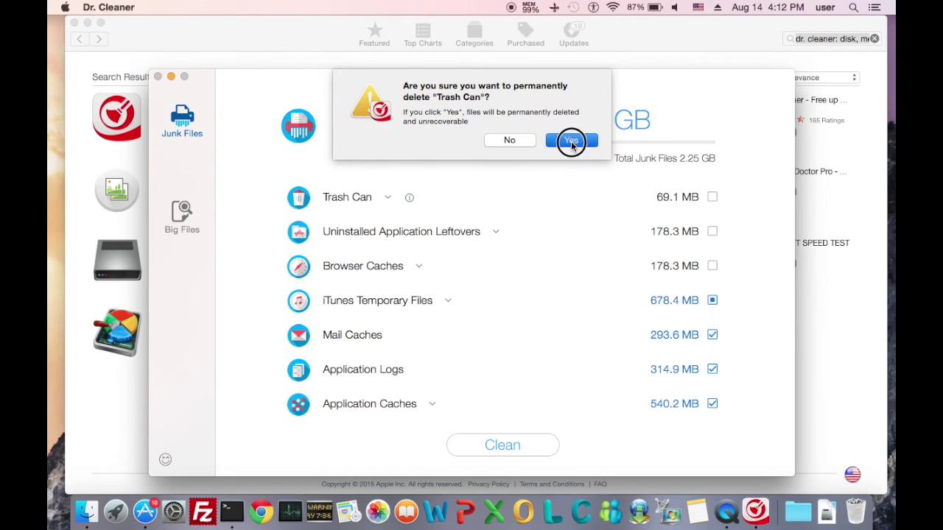
pyautogui.click(712, 233)
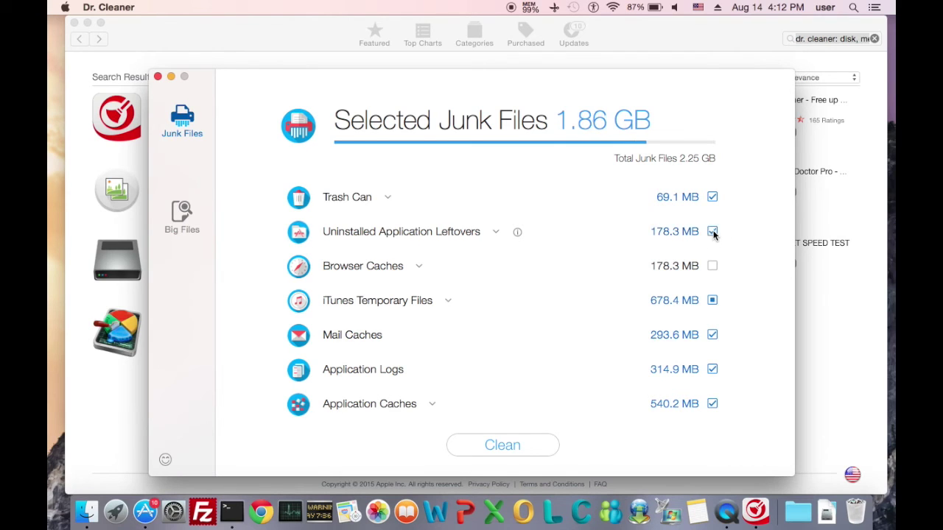
pyautogui.click(713, 269)
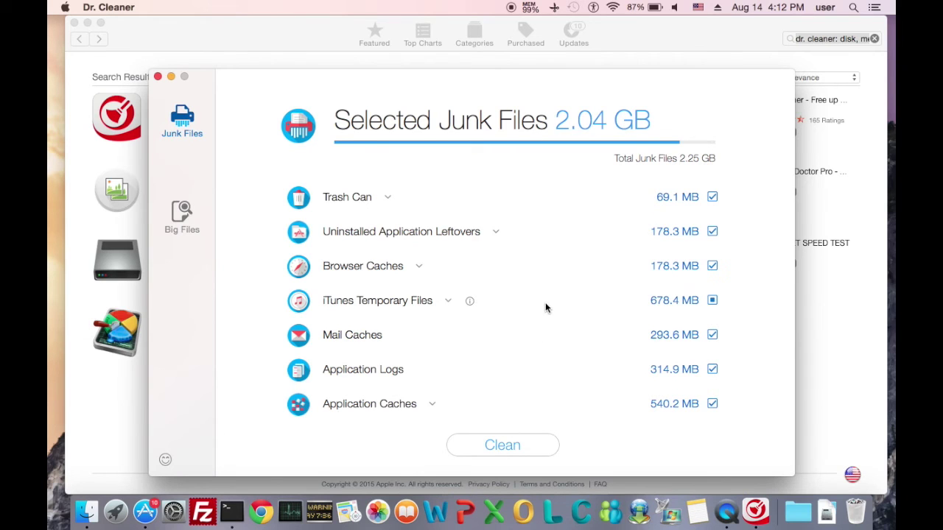
pyautogui.click(503, 445)
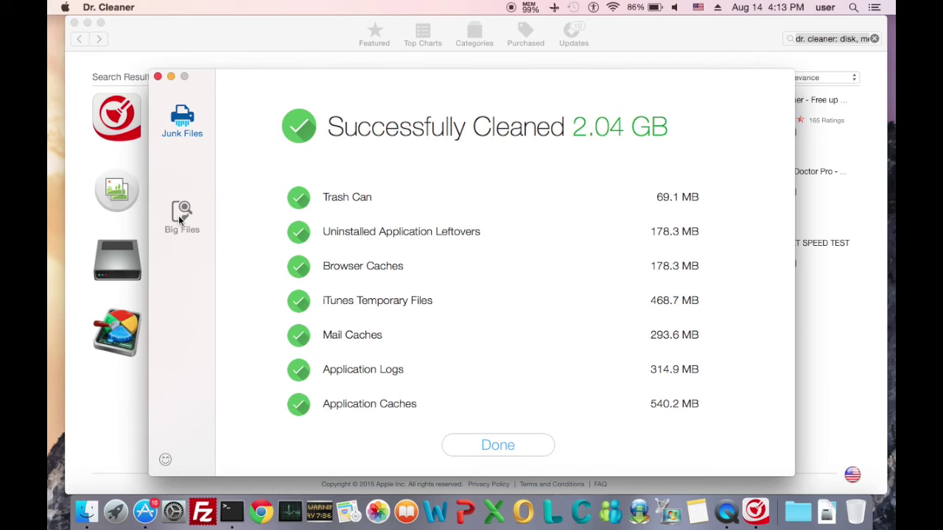
pyautogui.click(501, 444)
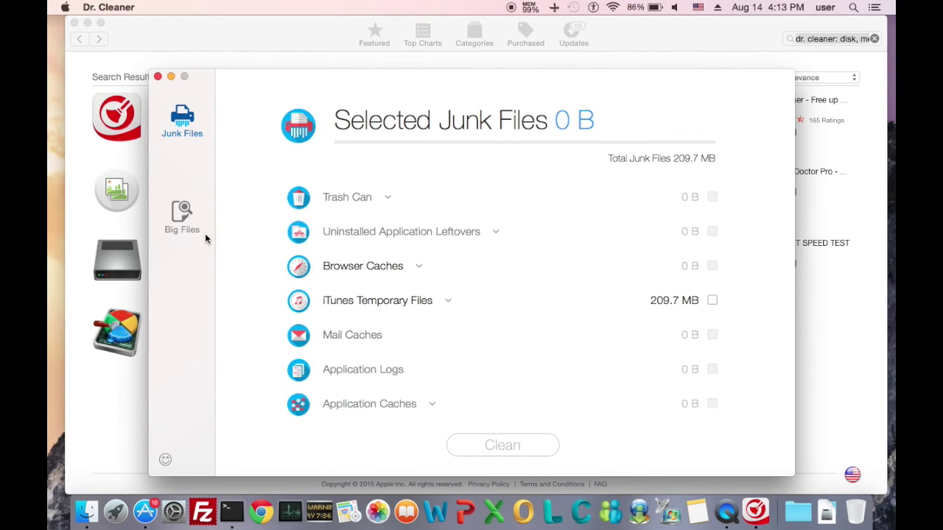
# Scan for big files, keeping the minimum size filter at 100MB
pyautogui.click(181, 215)
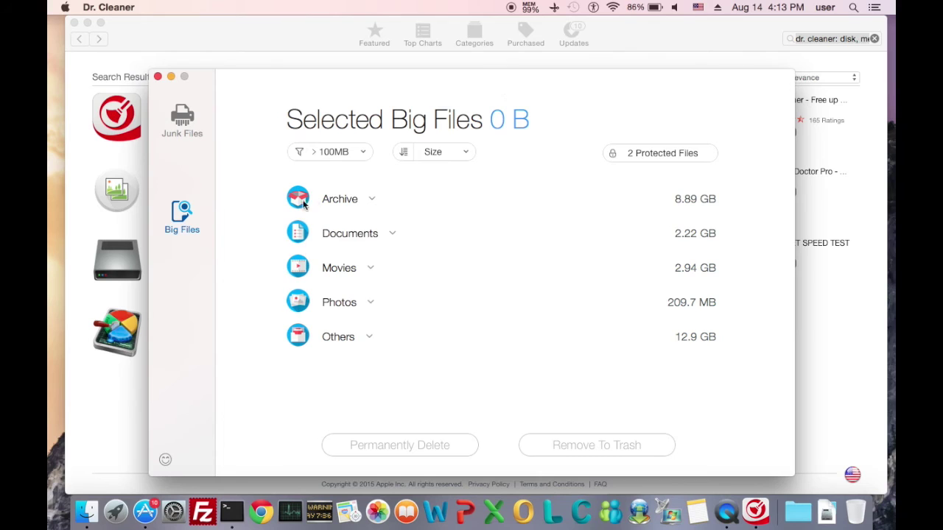
pyautogui.click(354, 152)
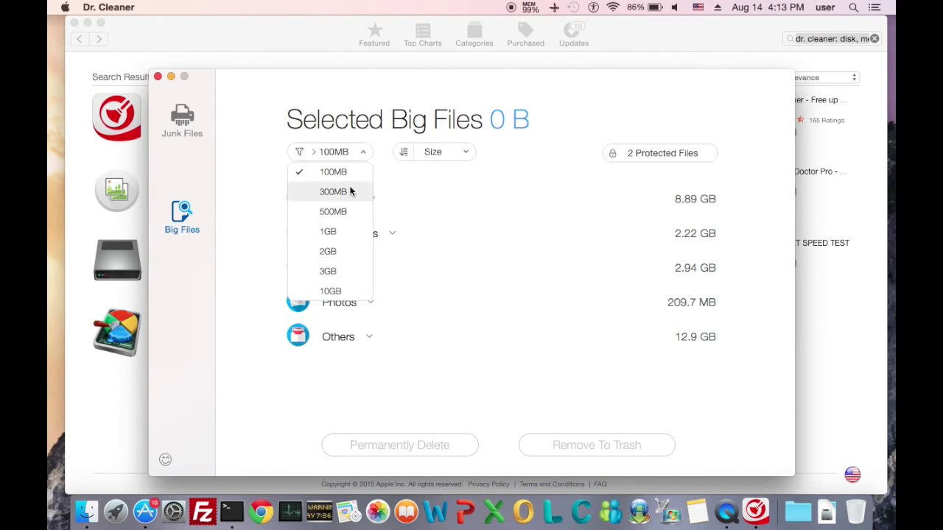
pyautogui.click(362, 156)
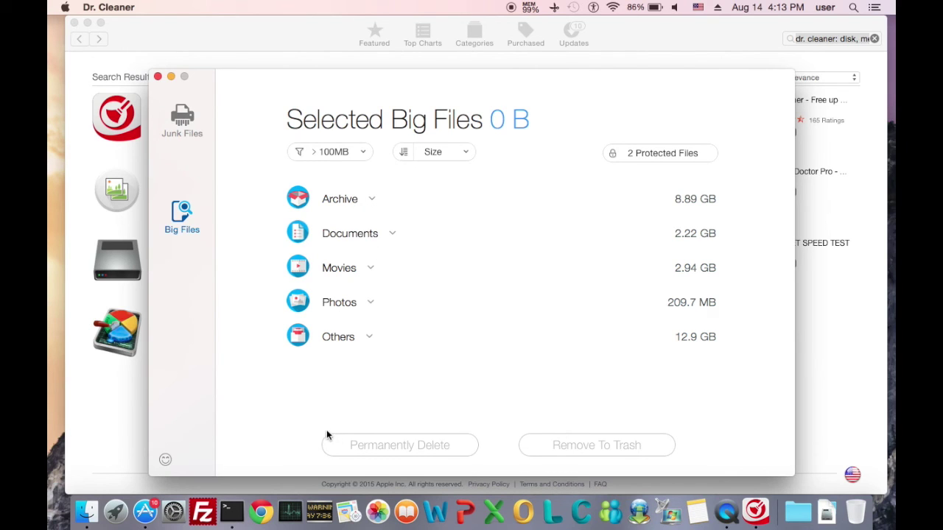
# Lock the 1.07 GB food_happy.xlsx under Documents and verify it among 3 protected files
pyautogui.click(348, 236)
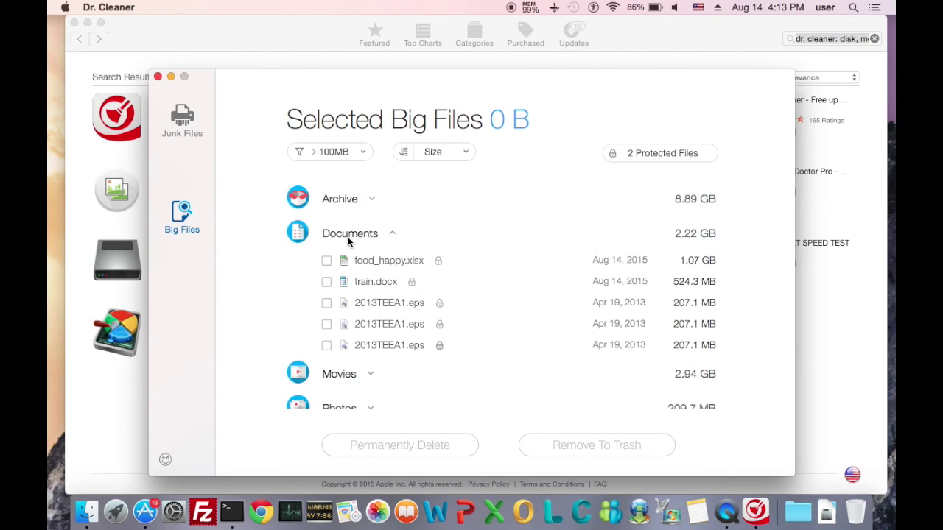
pyautogui.moveTo(417, 276)
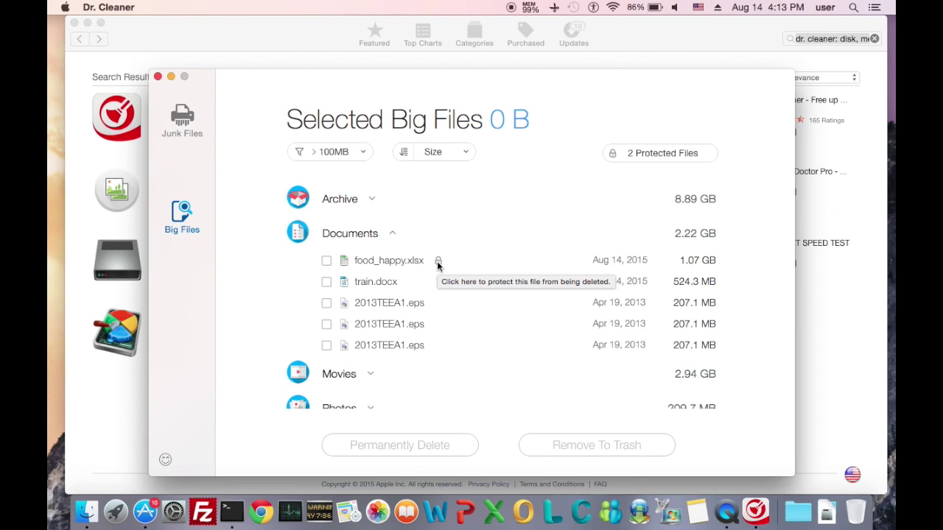
pyautogui.click(438, 262)
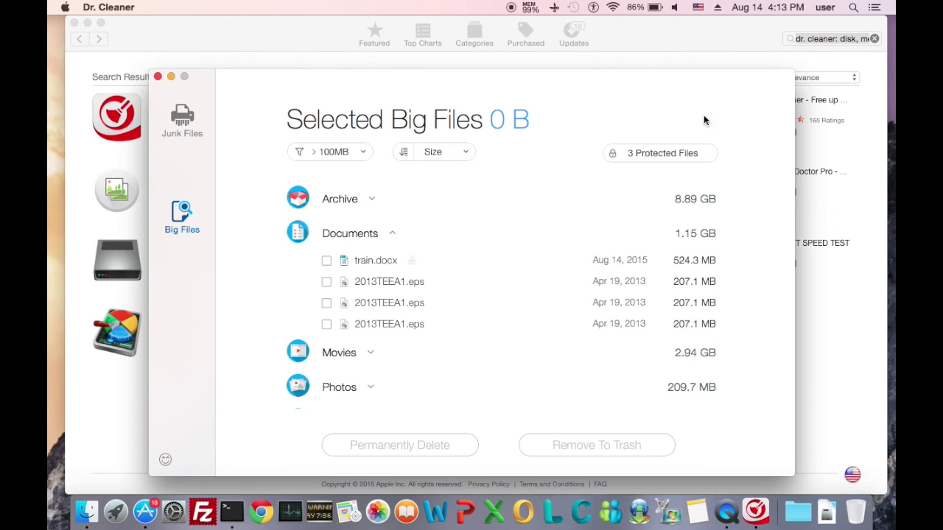
pyautogui.click(665, 154)
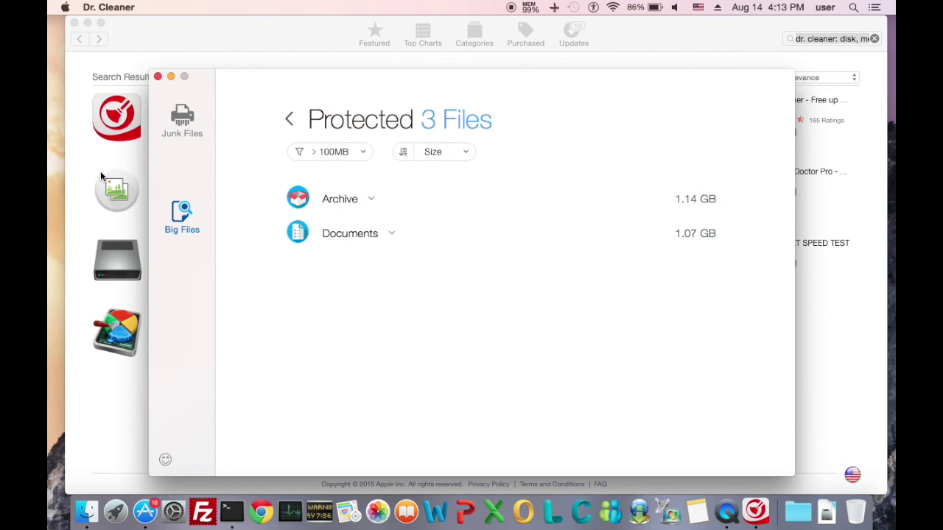
pyautogui.click(349, 235)
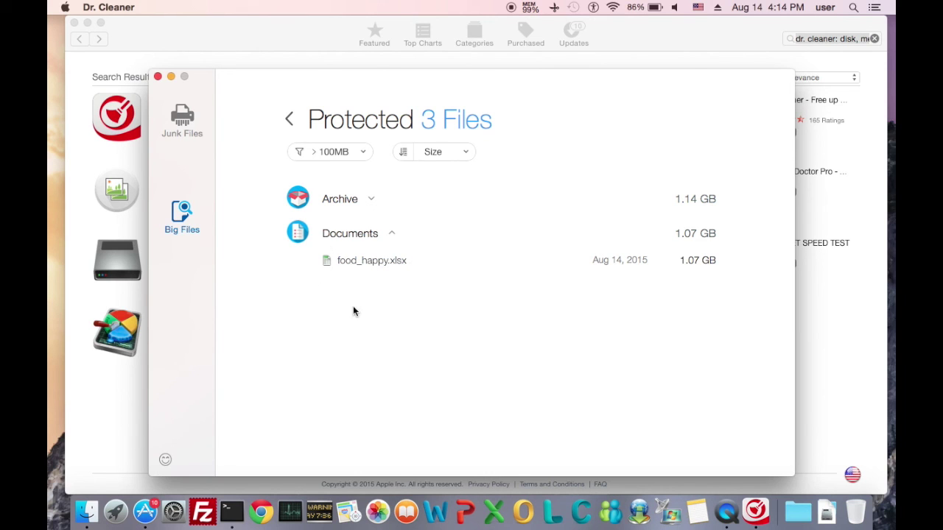
pyautogui.click(290, 120)
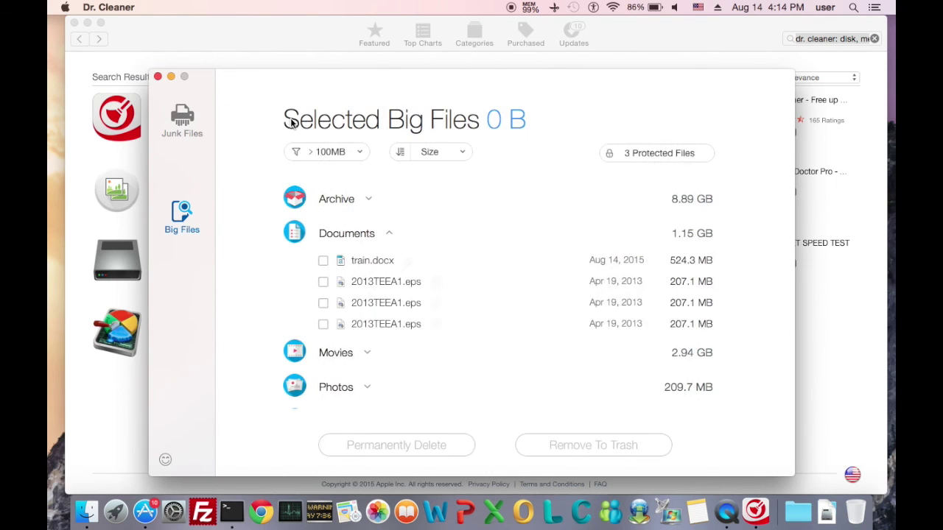